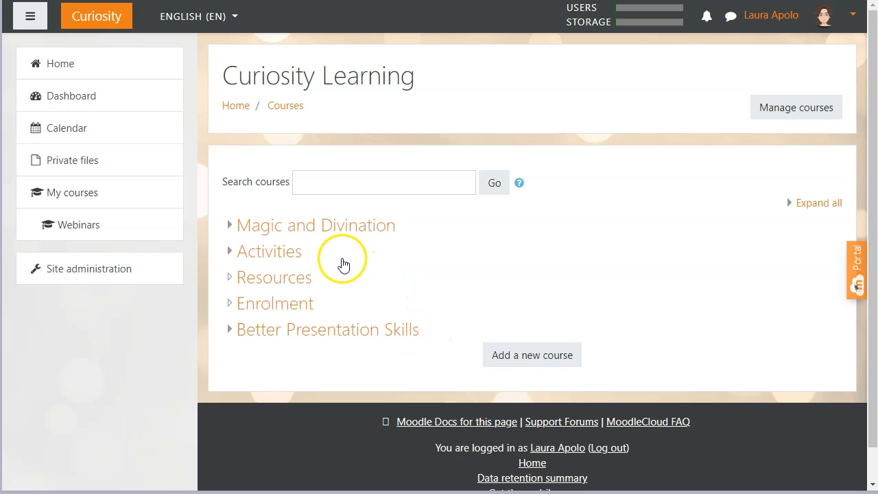
- Open The Lesson course from the Activities course category
left_click(294, 253)
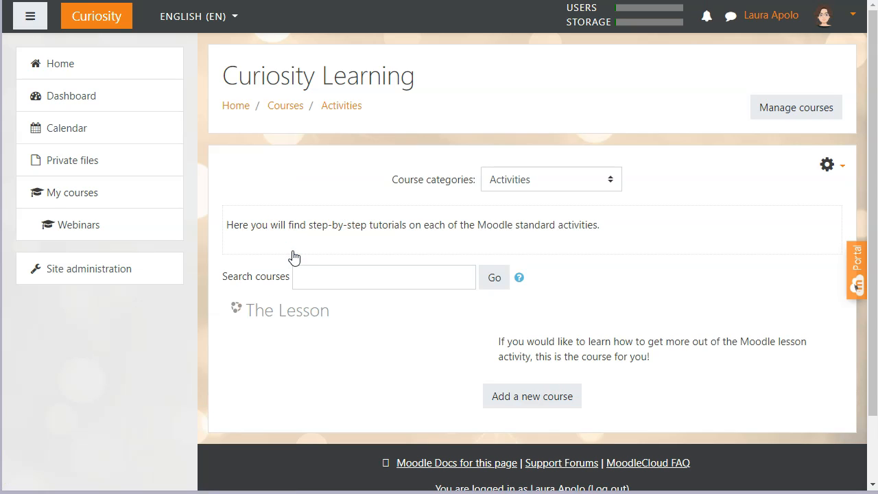
left_click(306, 314)
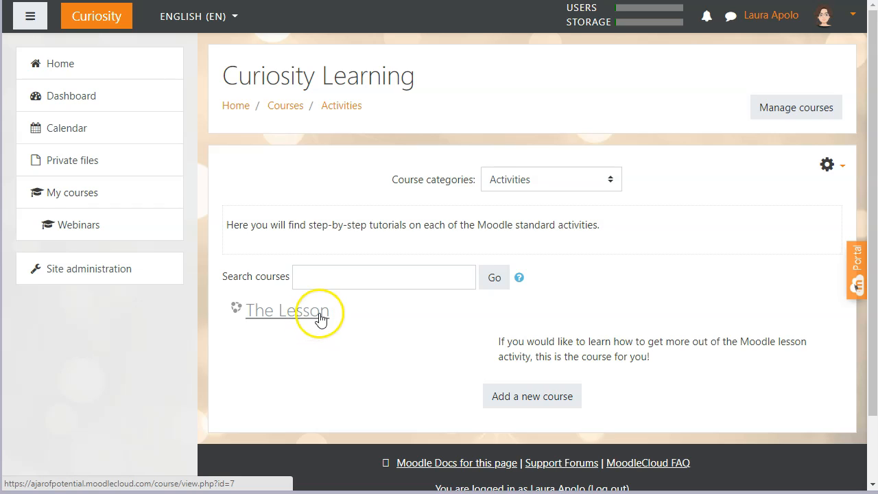
left_click(279, 314)
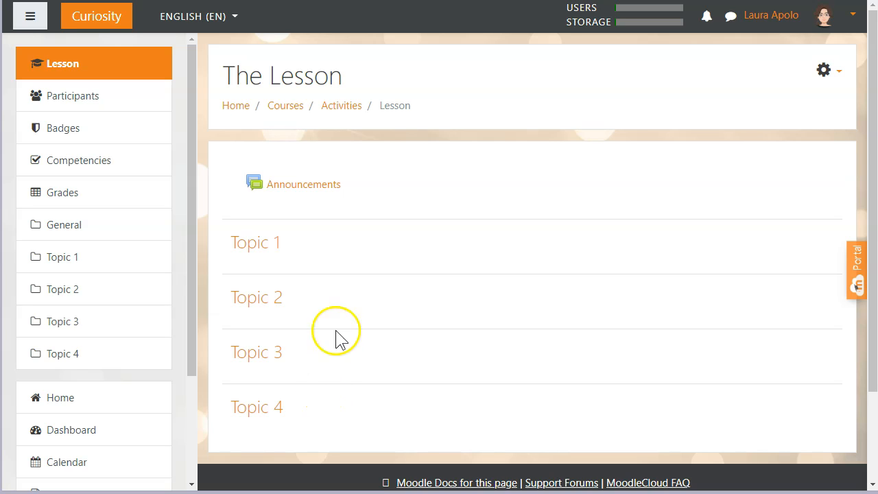
- Turn editing on for The Lesson course
left_click(824, 73)
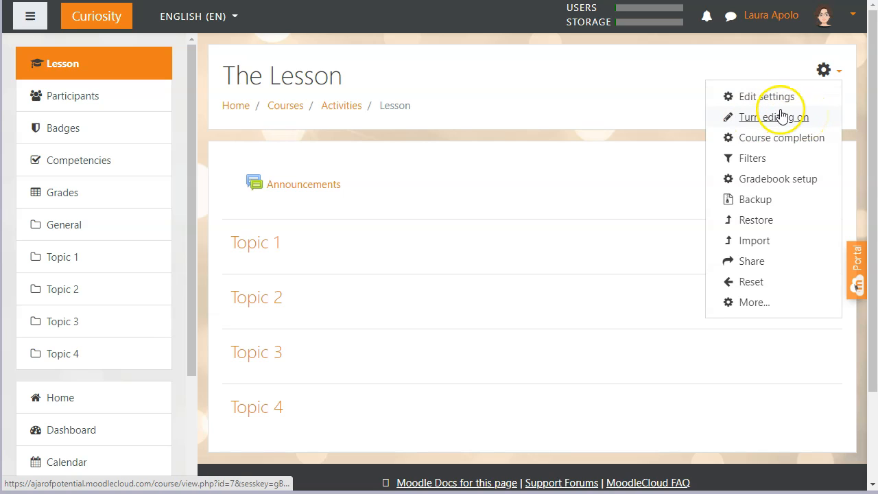
left_click(777, 121)
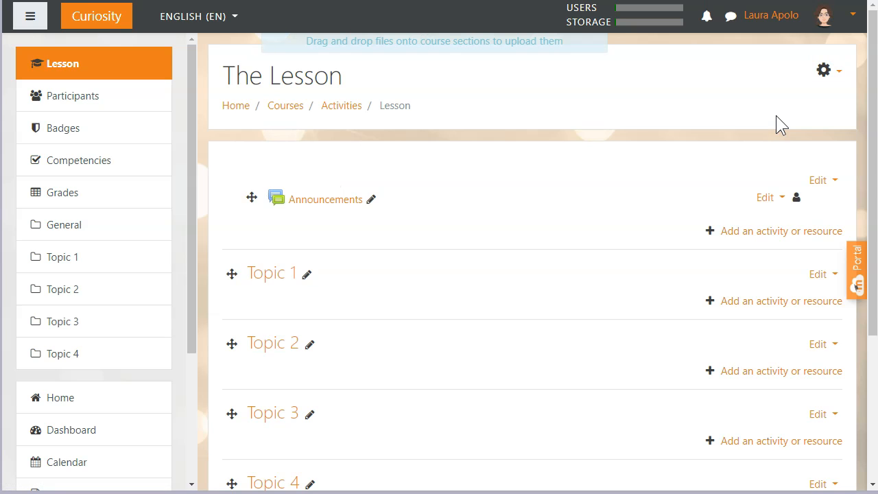
left_click(760, 129)
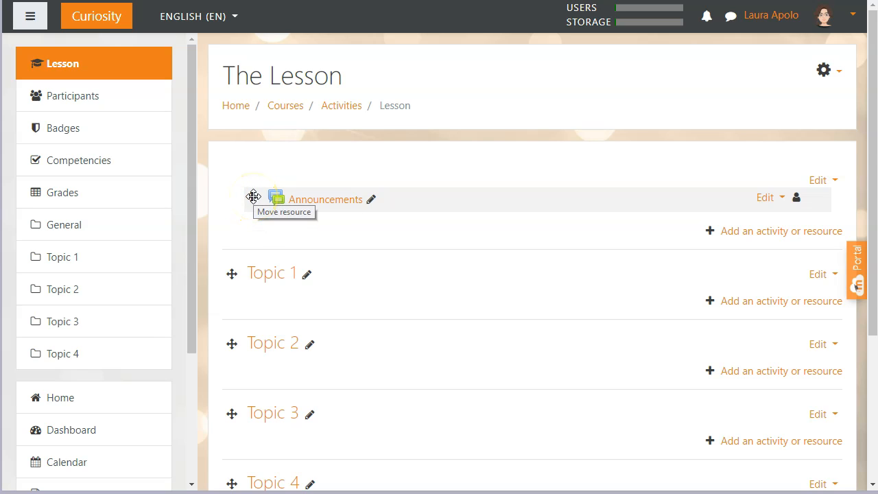
- Examine the editing options for Announcements and the activities and resources that can be added to the general section
left_click(782, 198)
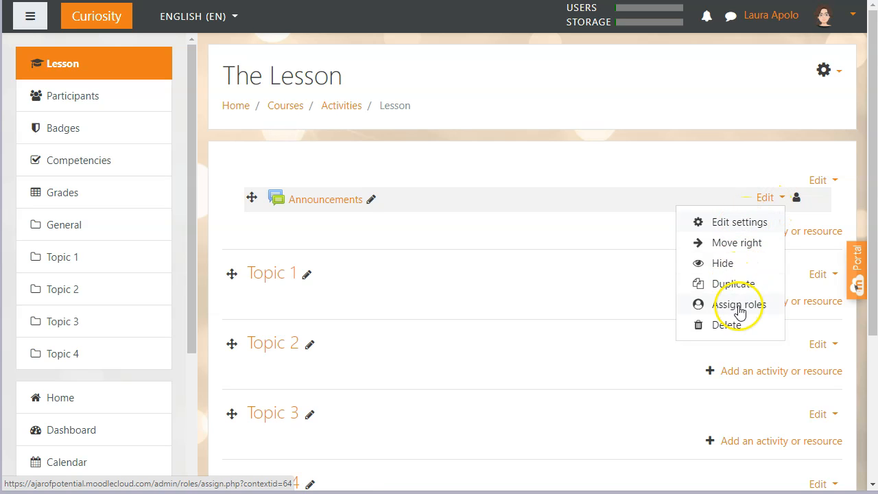
left_click(574, 271)
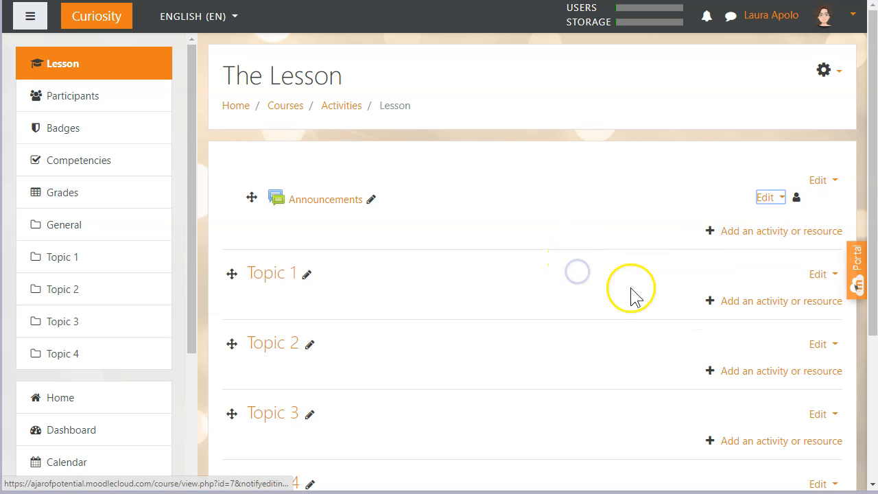
left_click(747, 233)
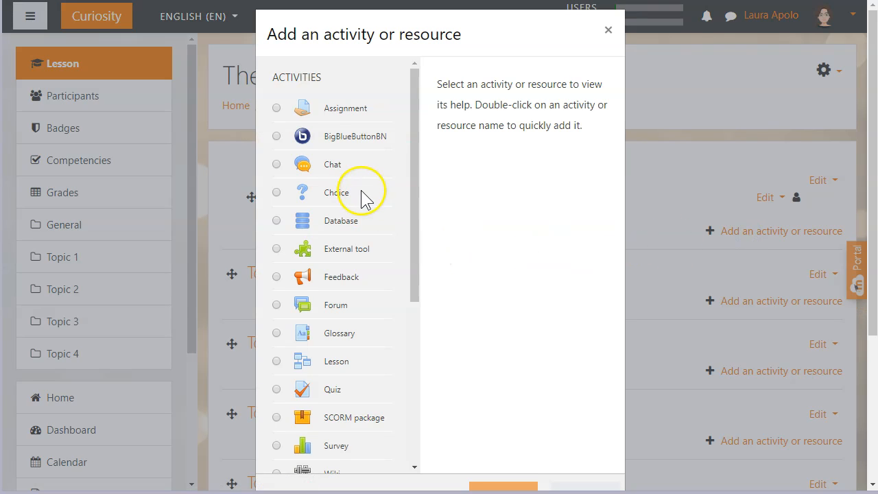
scroll(362, 203, "down", 3)
scroll(364, 206, "down", 2)
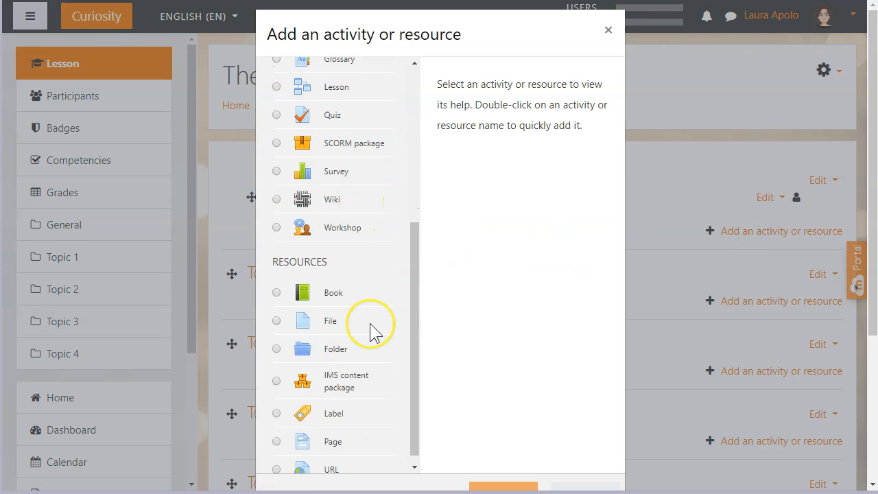
scroll(371, 326, "down", 1)
scroll(369, 323, "up", 5)
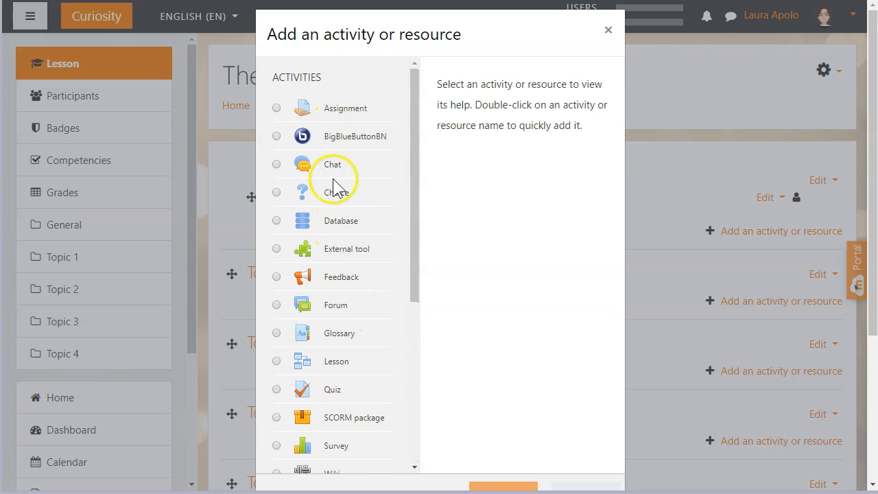
scroll(350, 358, "down", 3)
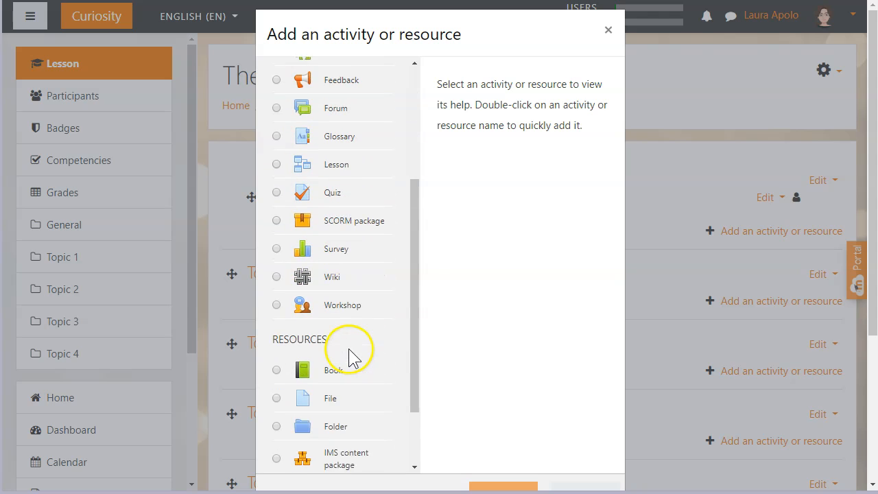
scroll(509, 384, "down", 1)
left_click(587, 427)
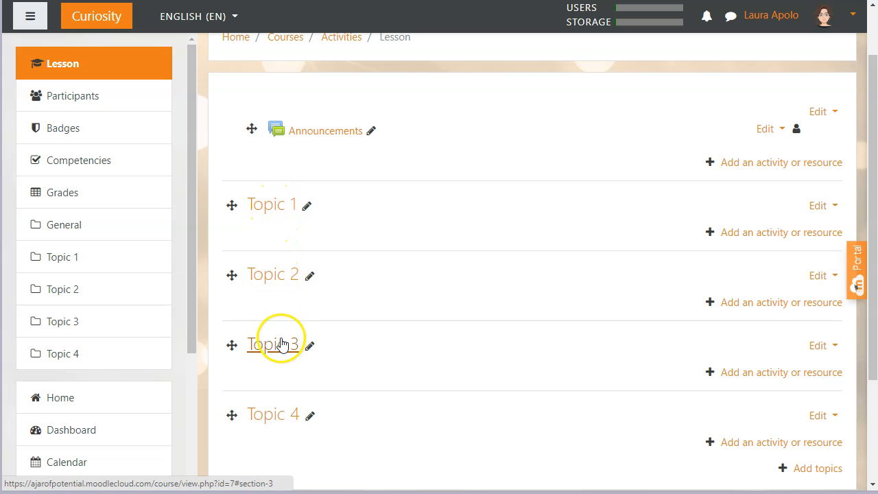
- Rename the Topic 1 section to "Introduction" and move the Topic 3 section above Topic 2
left_click(306, 206)
type("In")
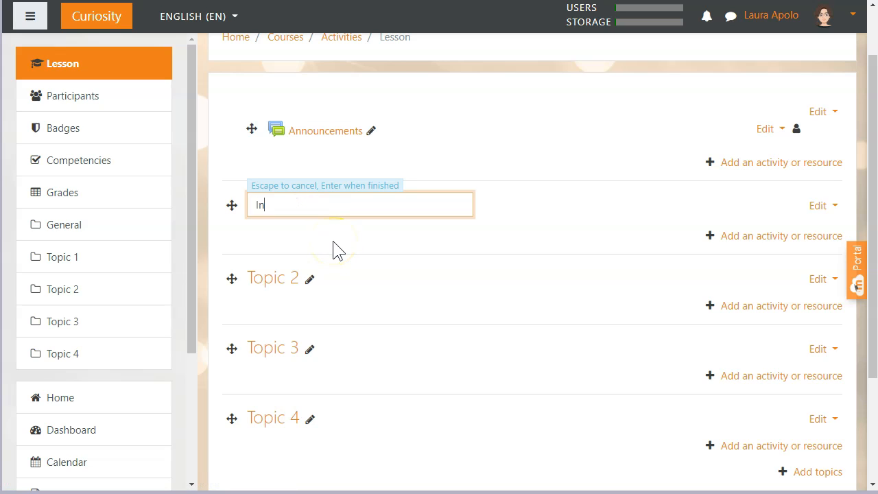
type("troduction")
key("Return")
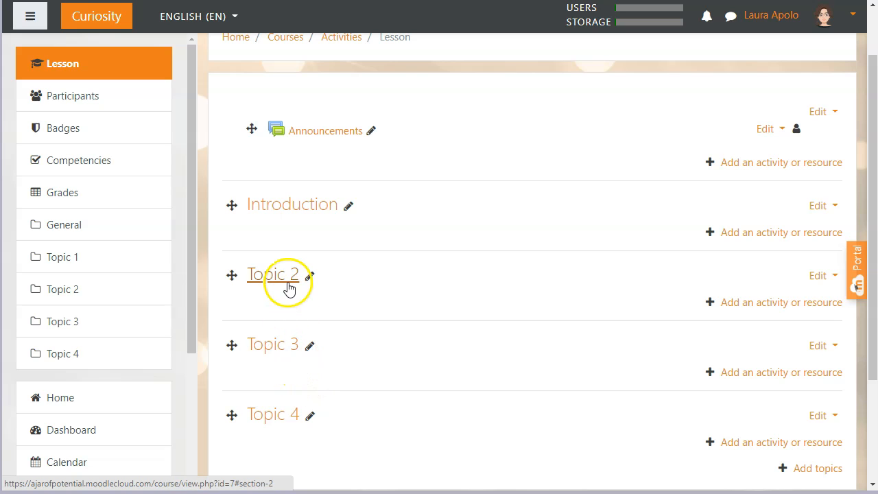
left_click(230, 345)
left_click_drag(230, 344, 230, 280)
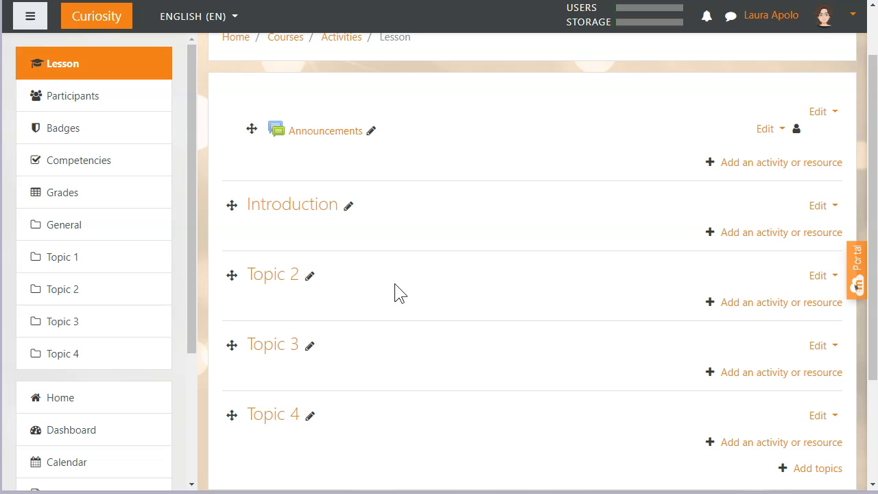
- Rename the Topic 2 section to "The first topic" and move the Topic 3 section directly above it
left_click(312, 274)
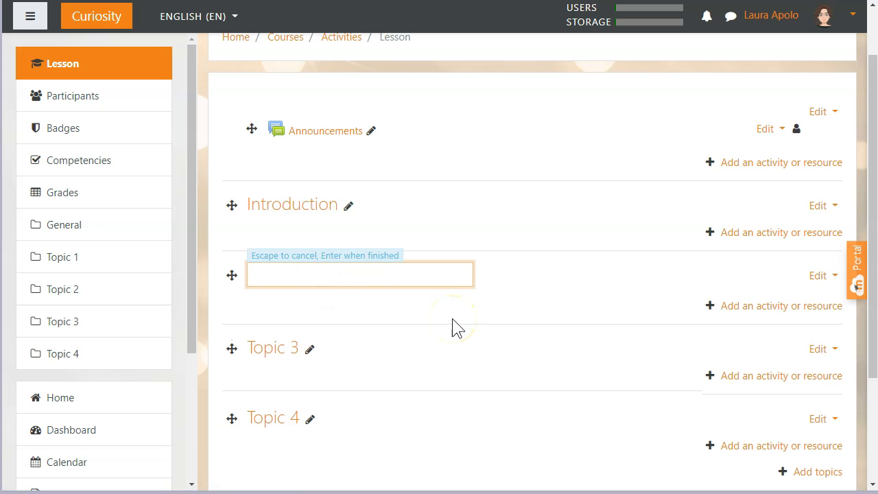
type("The first top")
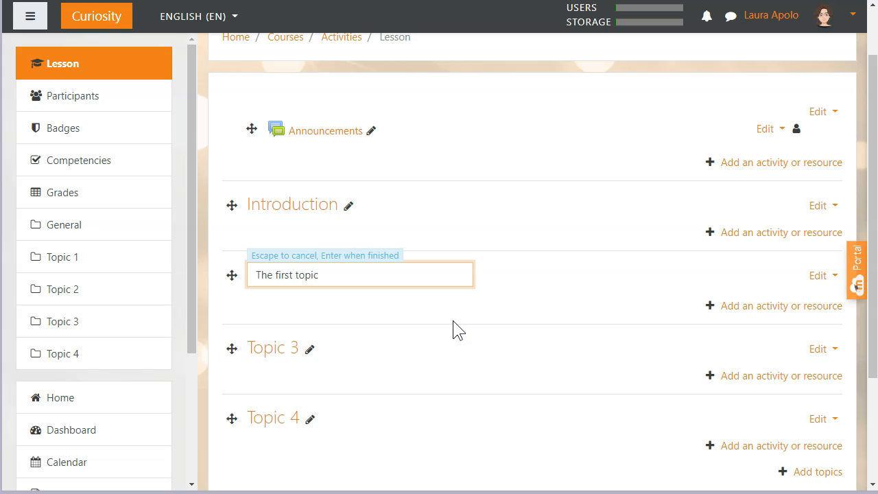
type("ic")
key("Return")
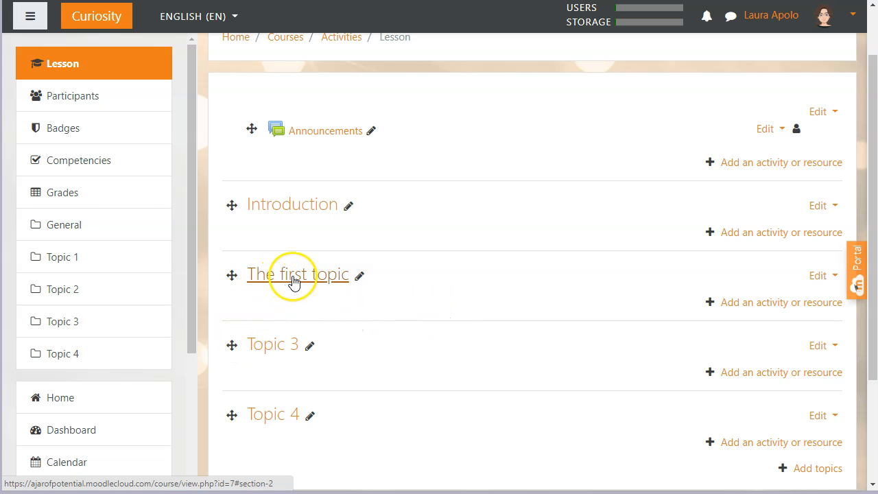
left_click(232, 348)
left_click_drag(232, 347, 233, 278)
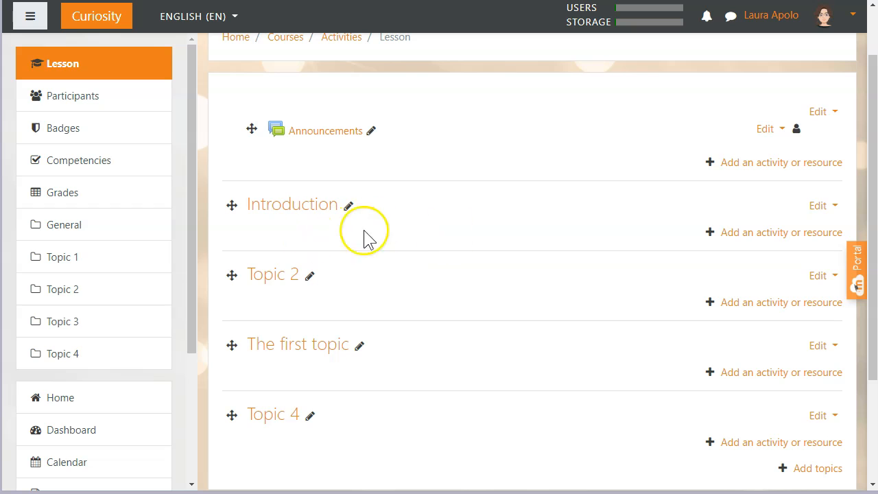
- Add a Book resource to the Introduction section and name it "Welcome"
left_click(744, 235)
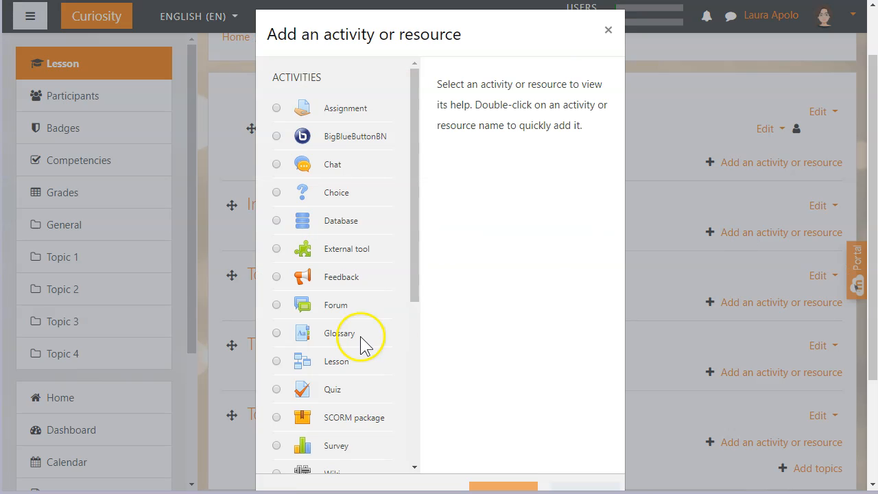
scroll(357, 375, "down", 3)
left_click(332, 363)
scroll(476, 406, "down", 3)
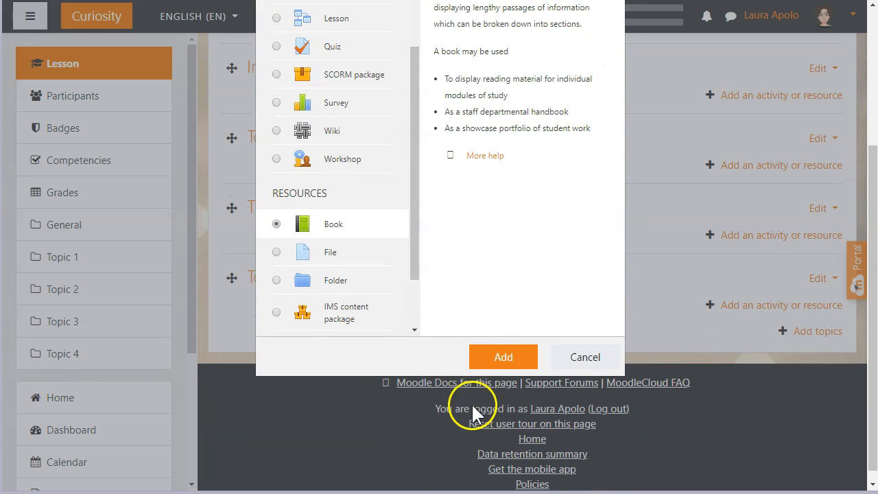
scroll(517, 315, "up", 3)
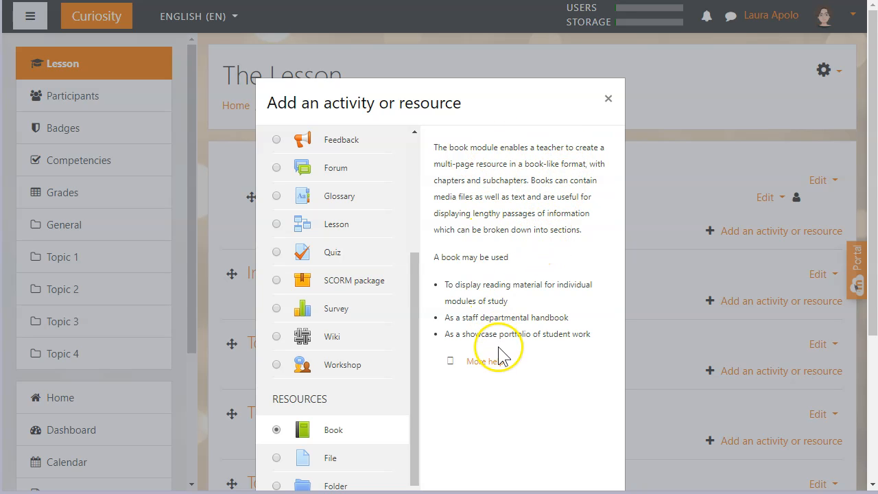
scroll(498, 357, "down", 2)
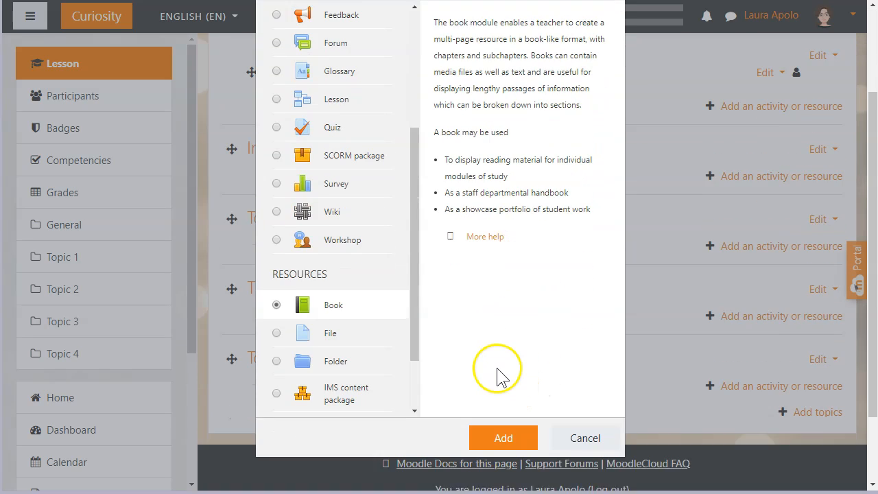
scroll(499, 376, "down", 2)
left_click(502, 356)
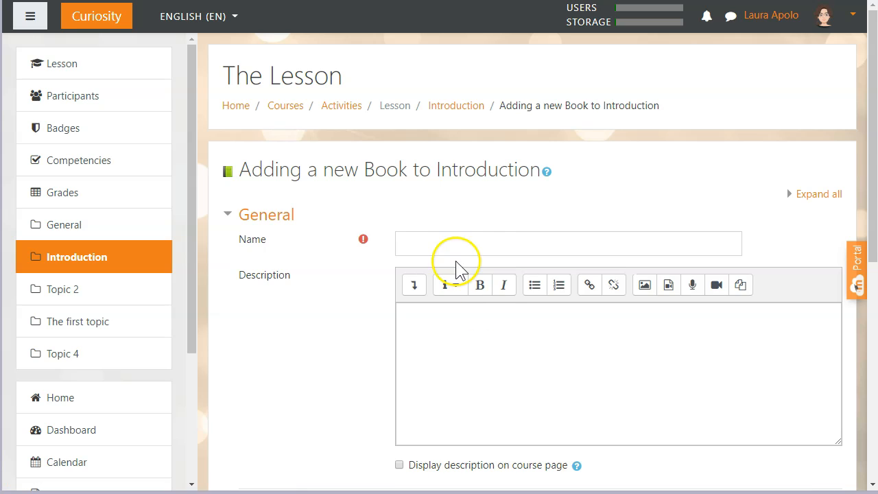
left_click(460, 244)
type("Wel")
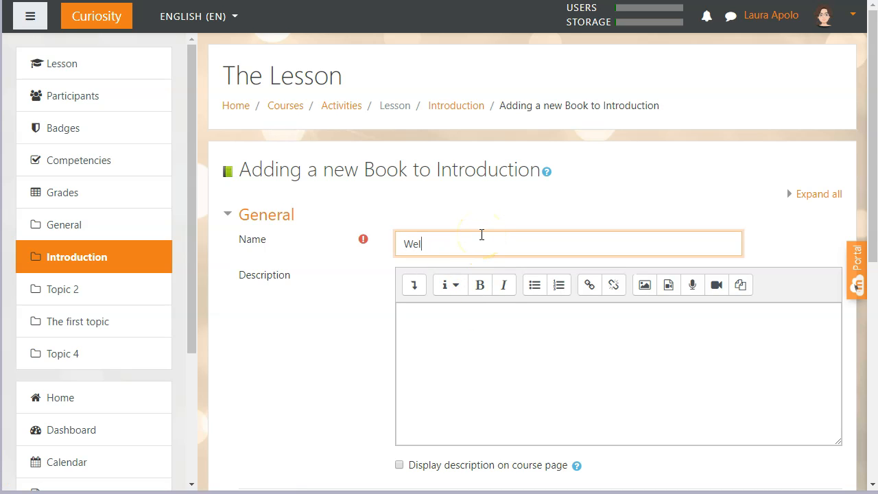
- Enter the description "Welcome to the course. Here you will find information about what to expect from this course and what's expected from you.", displayed on course page
left_click(471, 341)
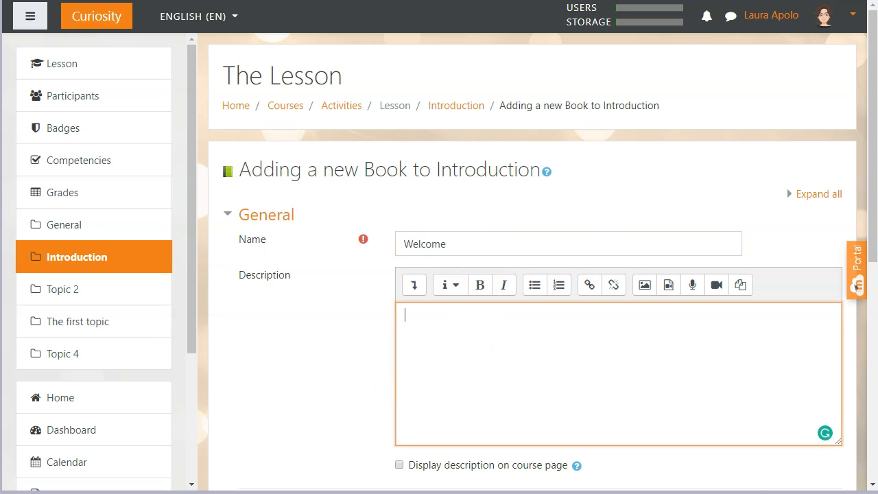
scroll(501, 255, "down", 1)
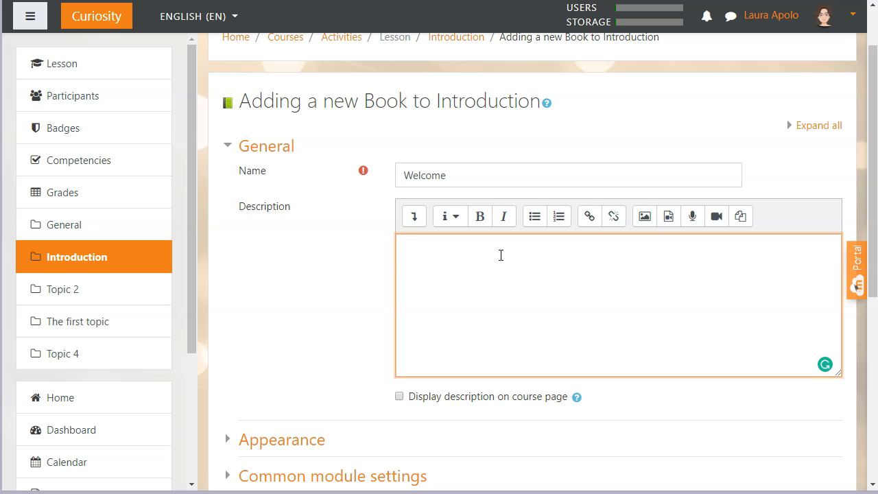
type("Welcome to the course. Here you will find information about what to expect from this course and what's expected from you.")
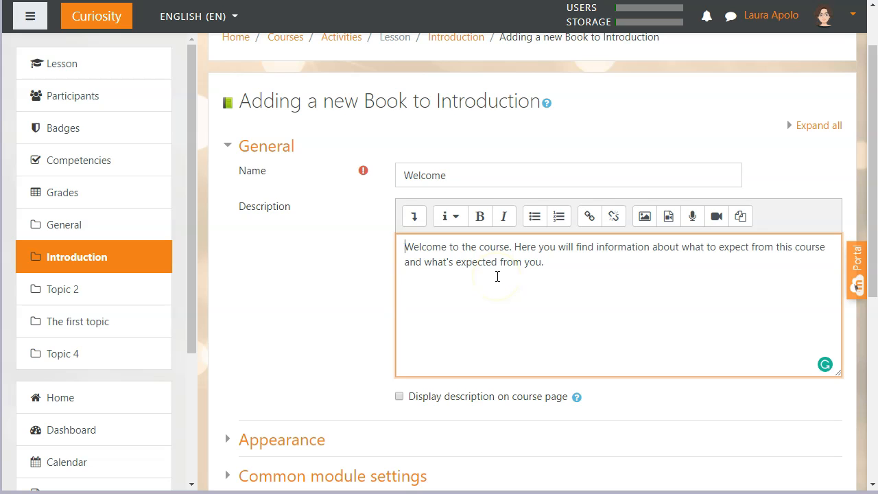
left_click(400, 396)
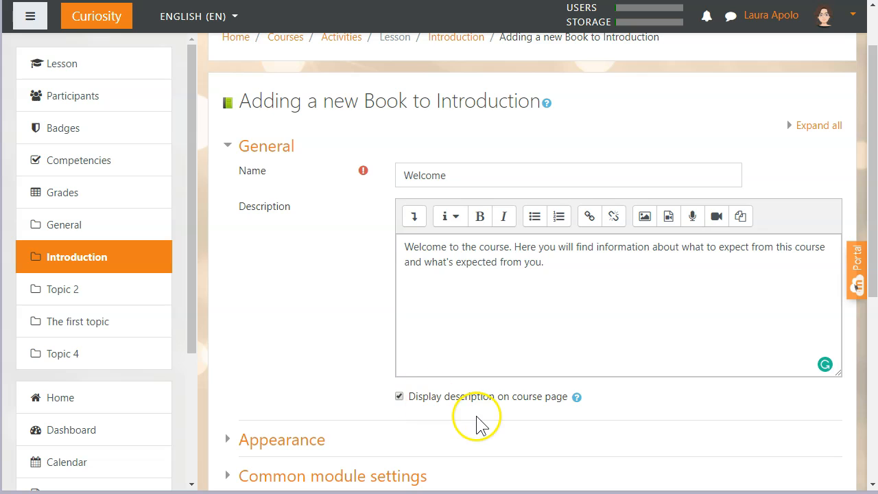
- Set the Welcome book's completion tracking to "Do not indicate activity completion" and save it, returning to the course
scroll(484, 368, "down", 1)
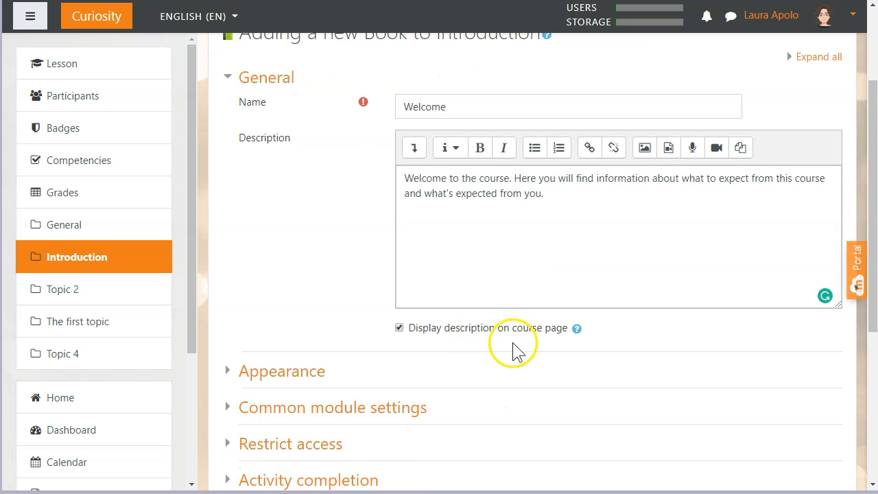
scroll(460, 329, "down", 2)
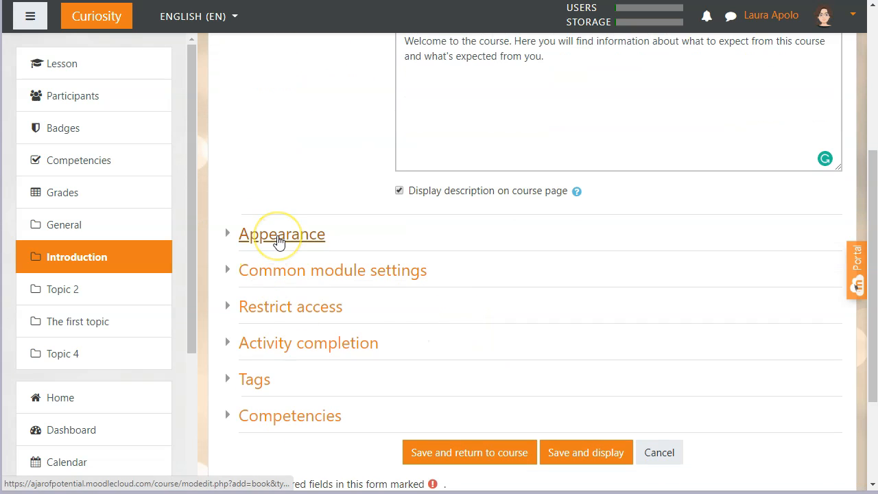
left_click(279, 241)
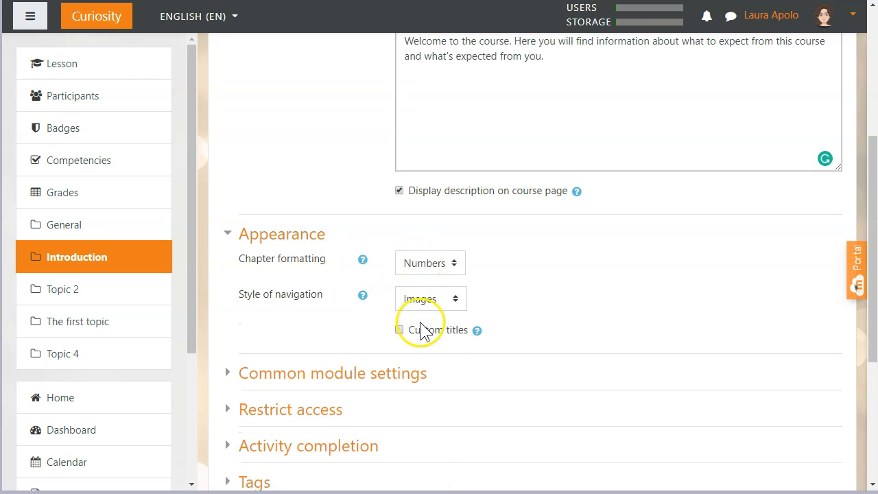
scroll(329, 377, "down", 2)
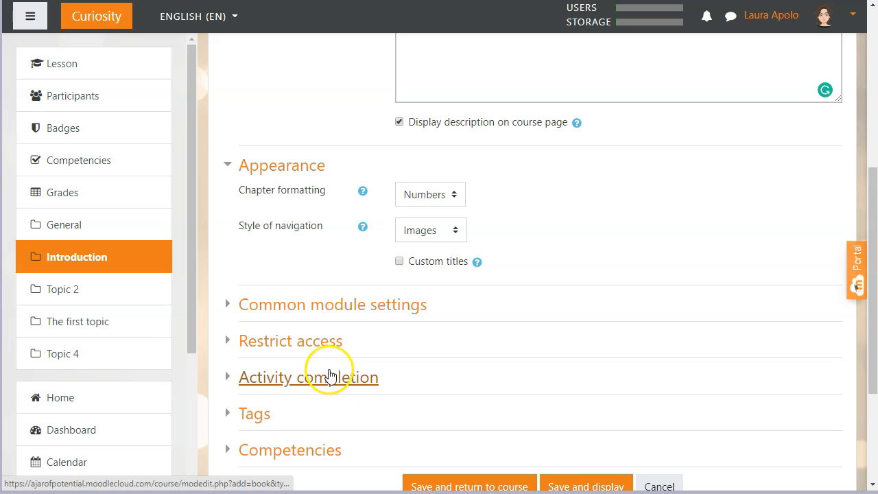
left_click(322, 310)
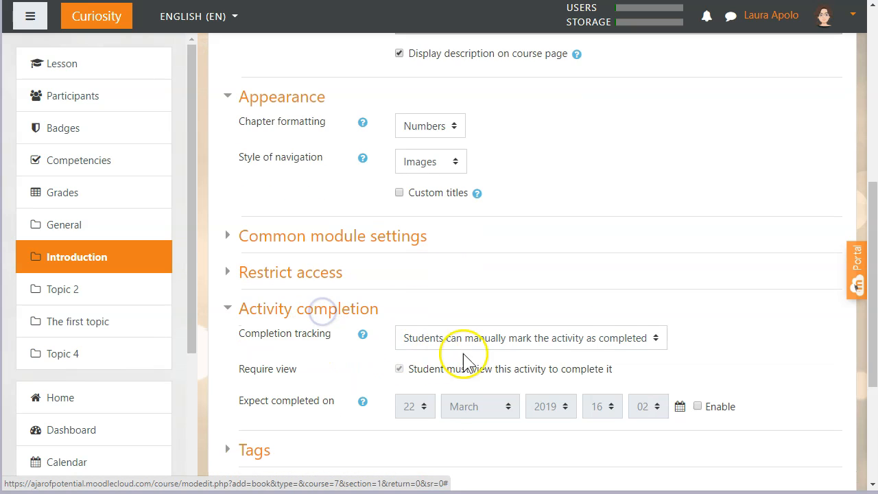
left_click(614, 339)
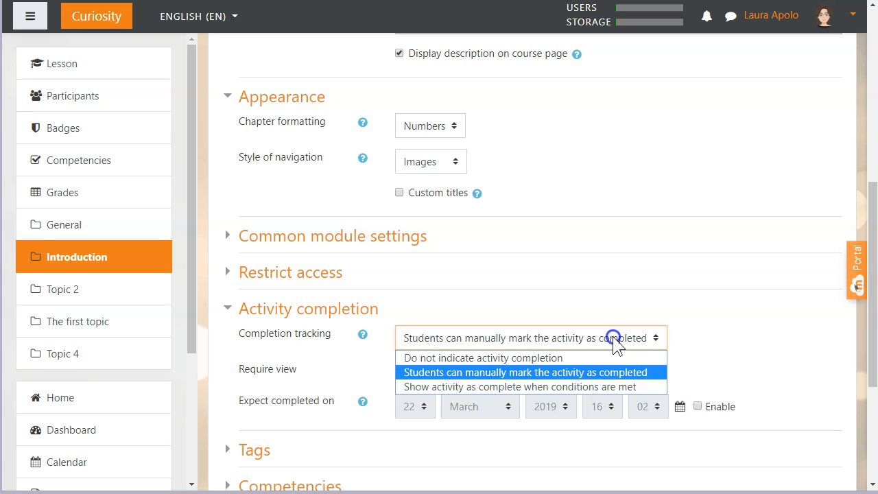
left_click(484, 358)
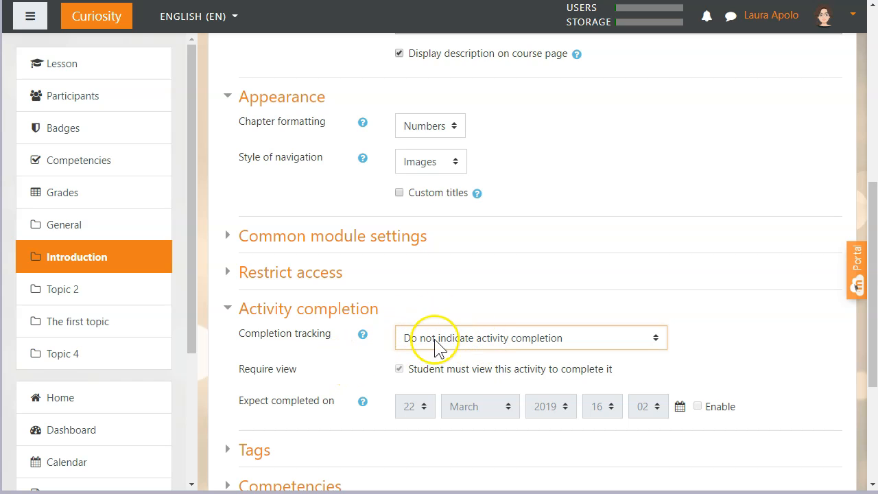
scroll(364, 367, "down", 1)
scroll(363, 367, "down", 1)
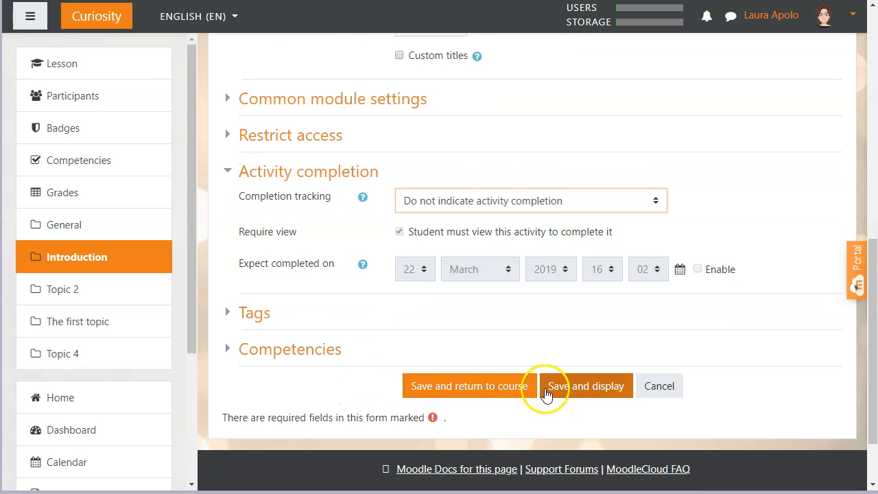
left_click(506, 389)
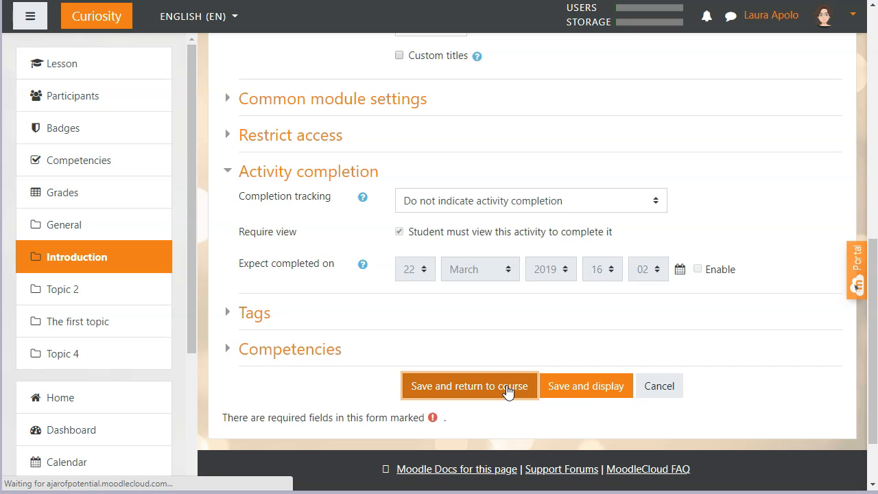
- Edit the Welcome book's settings to stop displaying its description on the course page, and save back to the course
scroll(477, 315, "up", 2)
scroll(481, 317, "up", 1)
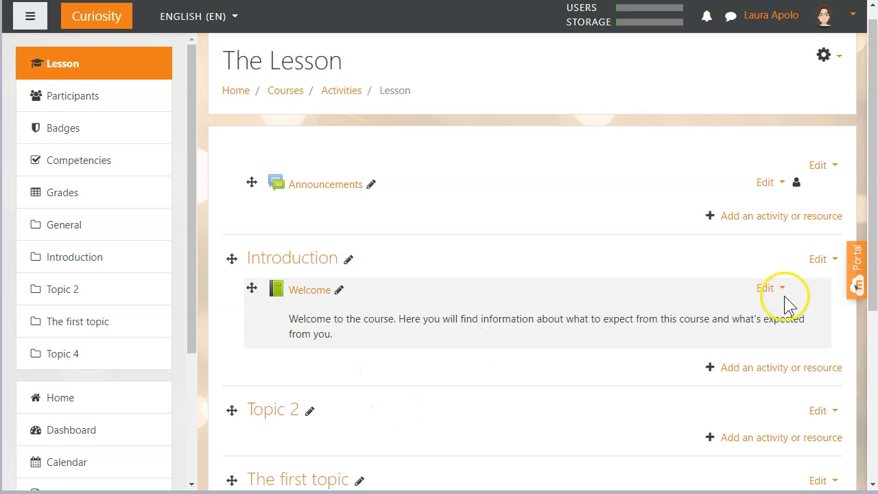
left_click(766, 288)
left_click(732, 313)
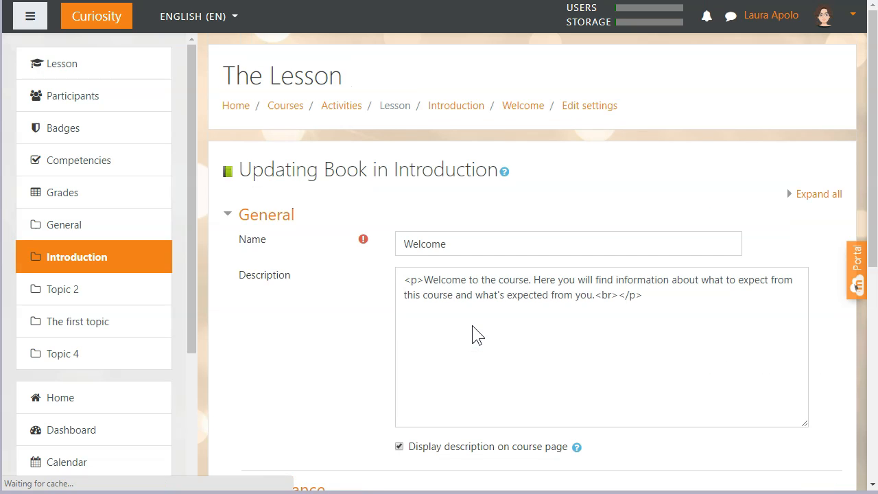
scroll(444, 441, "down", 1)
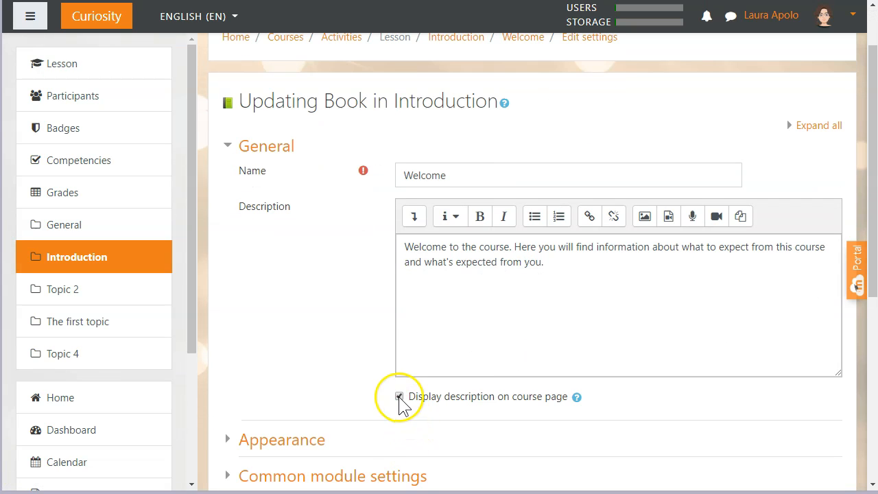
scroll(425, 405, "down", 4)
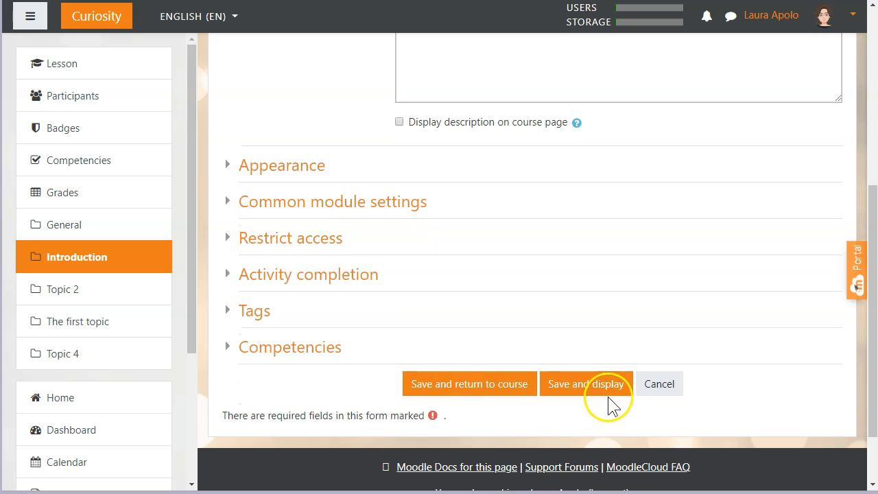
left_click(459, 388)
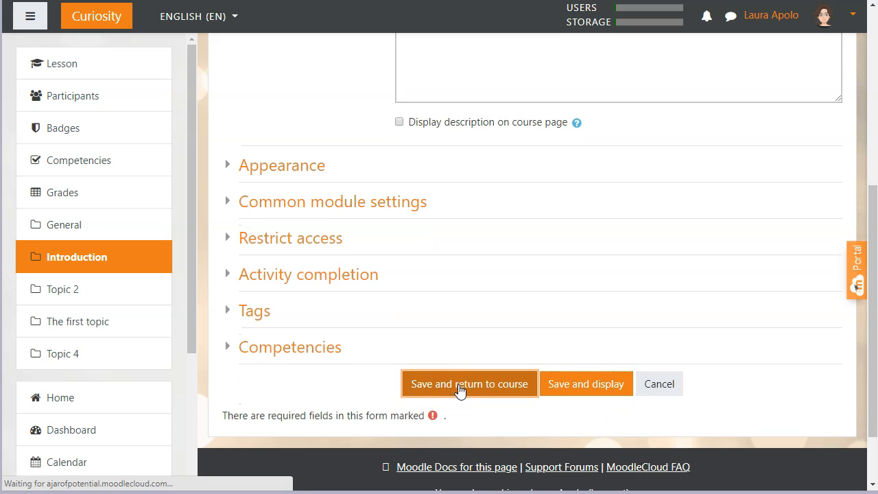
- Turn course editing off and follow the Topic 2 section heading's link to check the course page outside editing mode
scroll(274, 300, "up", 2)
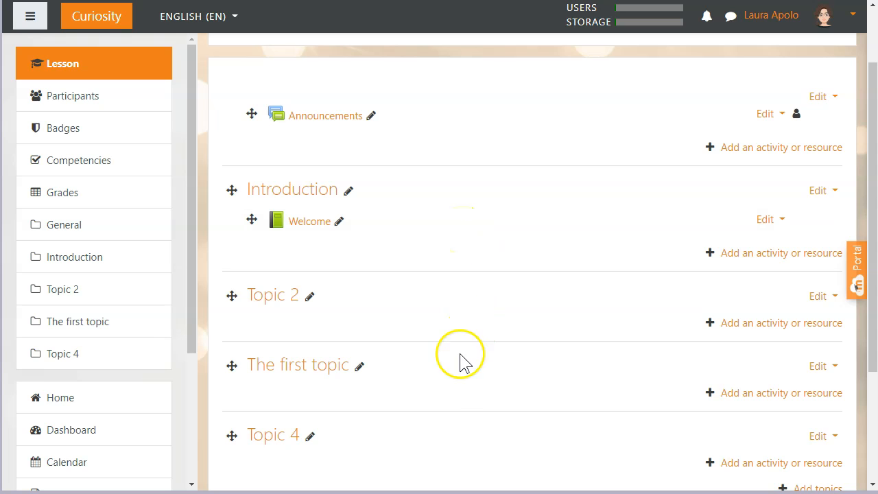
scroll(446, 394, "up", 3)
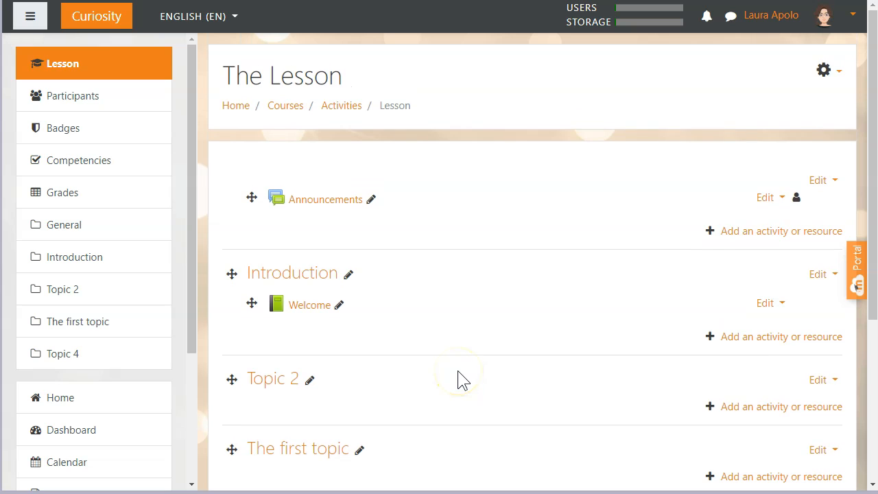
left_click(823, 72)
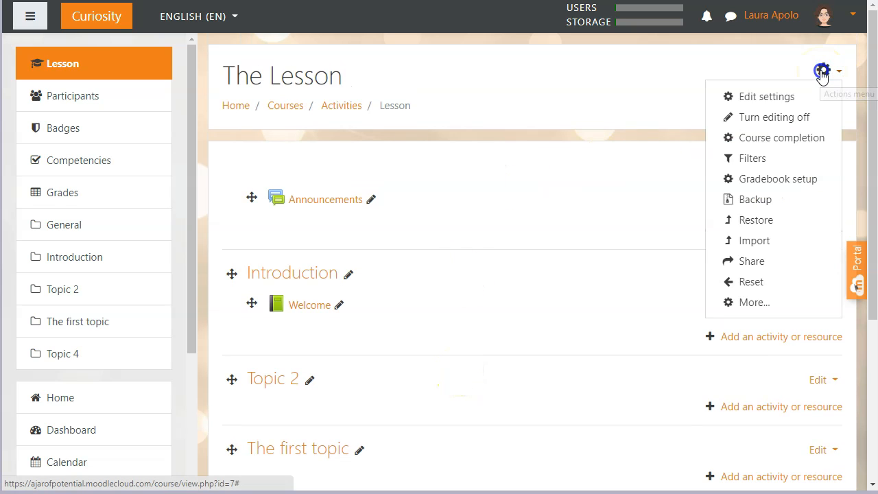
left_click(764, 118)
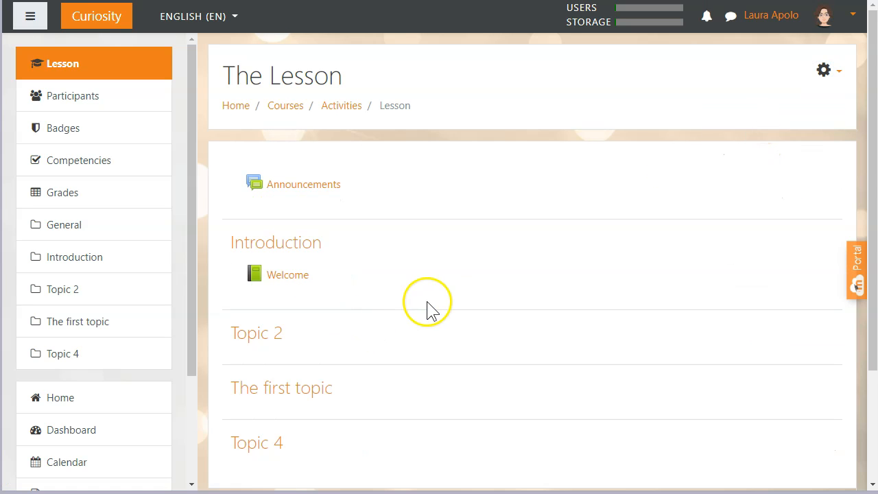
scroll(428, 308, "down", 2)
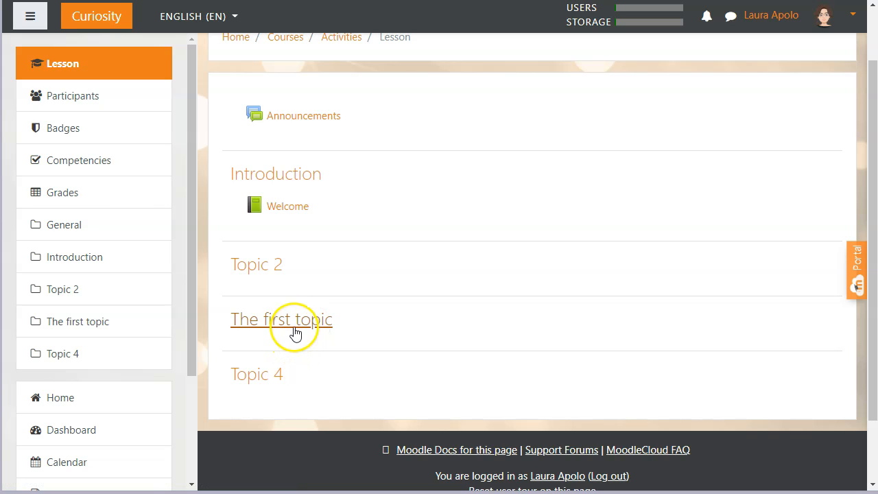
left_click(279, 267)
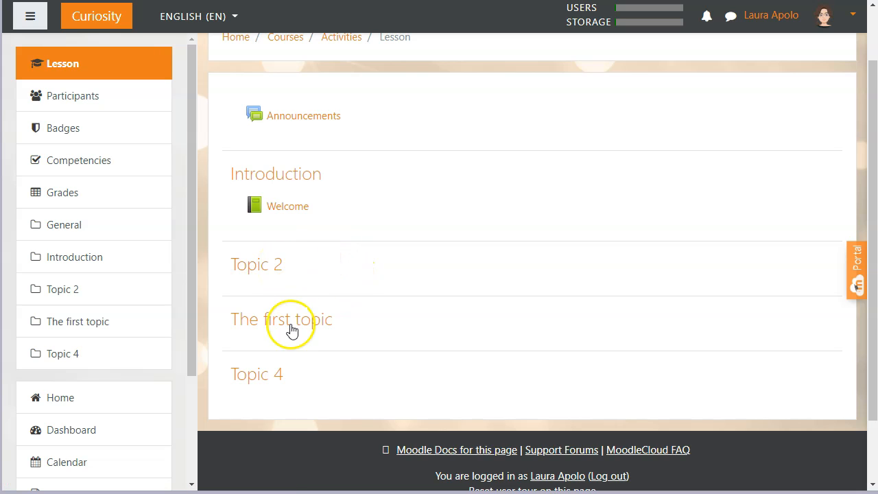
scroll(570, 251, "up", 1)
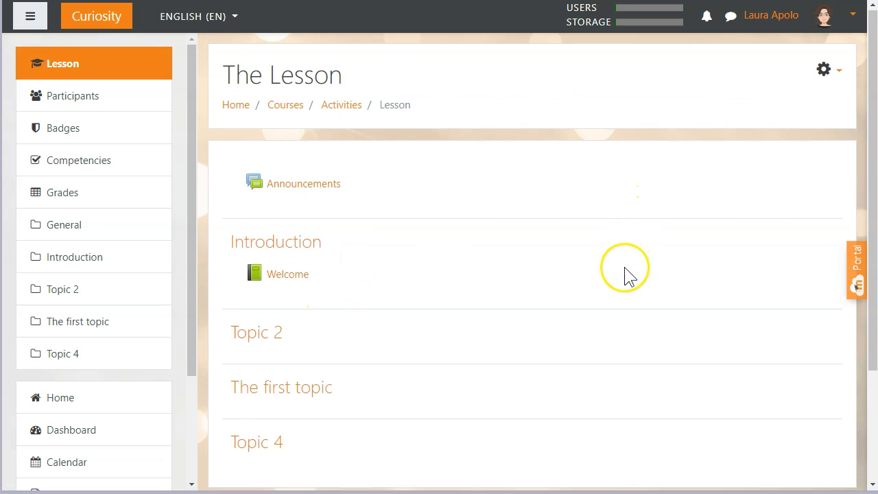
- Turn course editing on and rename the section "The first topic" to "The next topic"
left_click(823, 70)
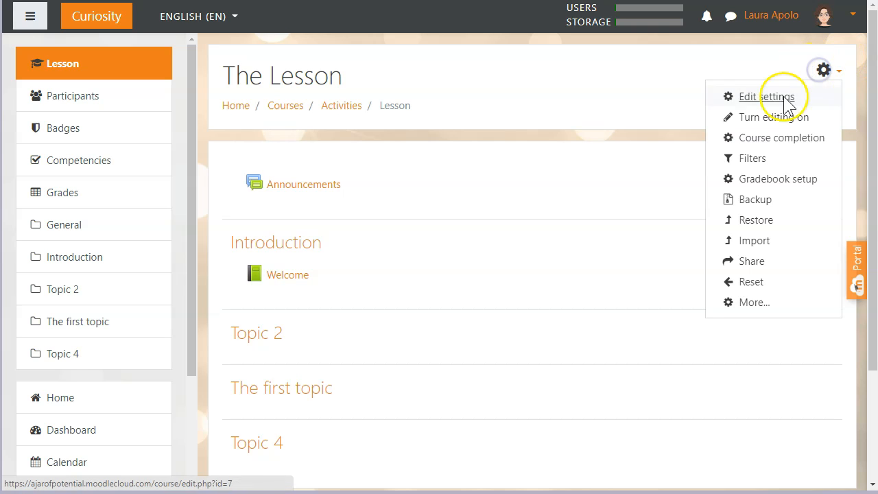
left_click(758, 120)
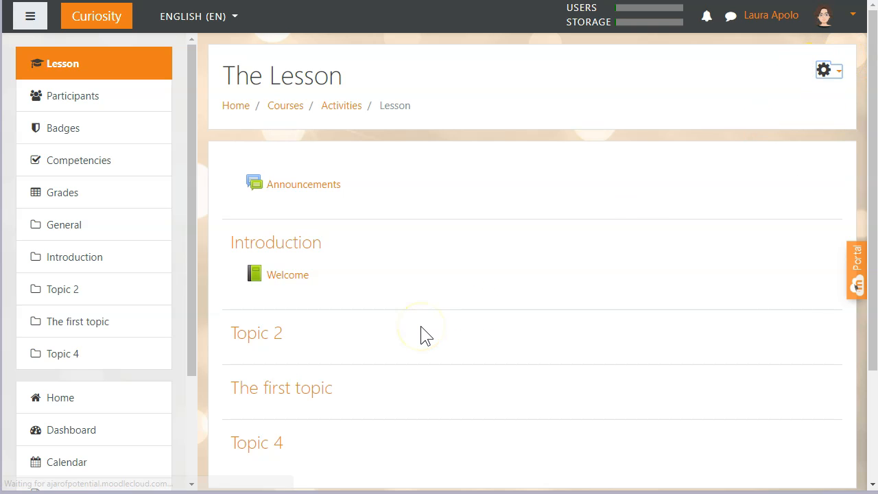
scroll(391, 412, "down", 1)
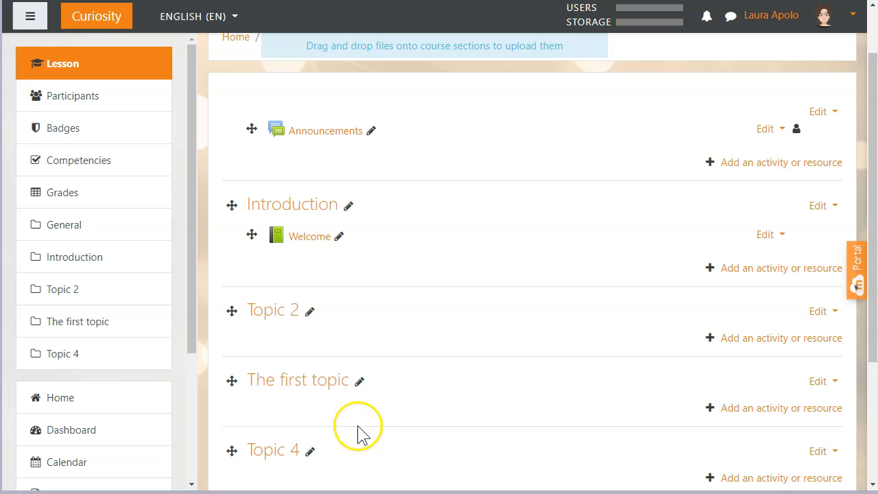
left_click(358, 382)
type("The ")
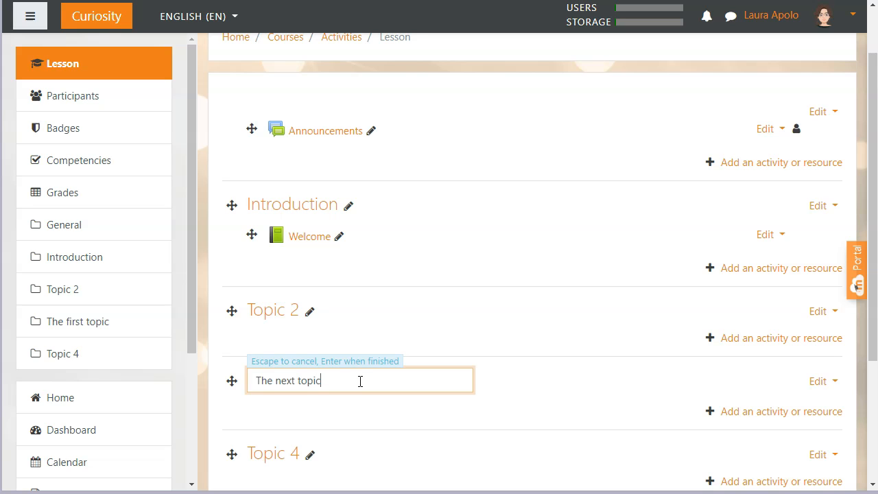
type("next topic")
key("Return")
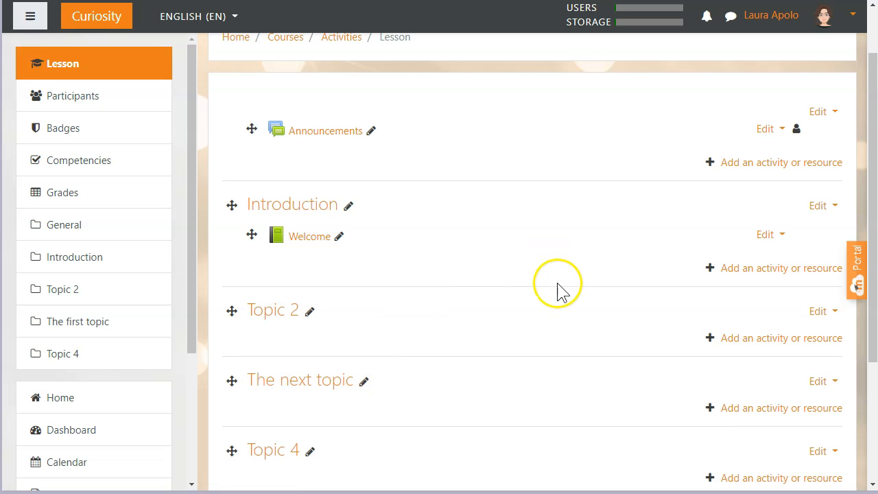
- Turn course editing off and follow the Introduction section heading's link to check the updated course page
scroll(537, 298, "up", 2)
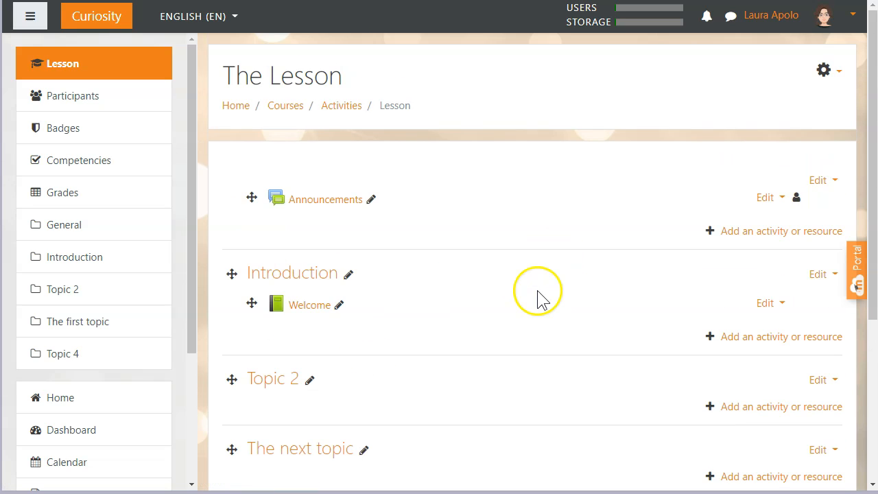
left_click(821, 69)
left_click(785, 121)
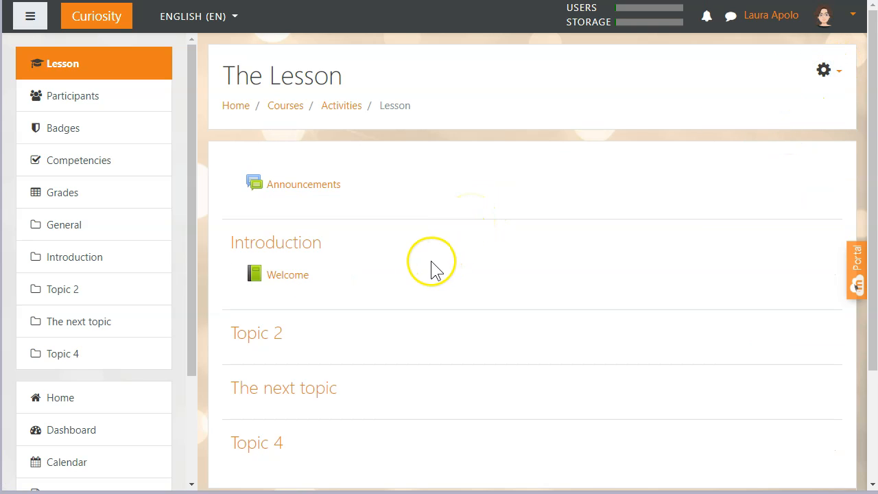
left_click(278, 249)
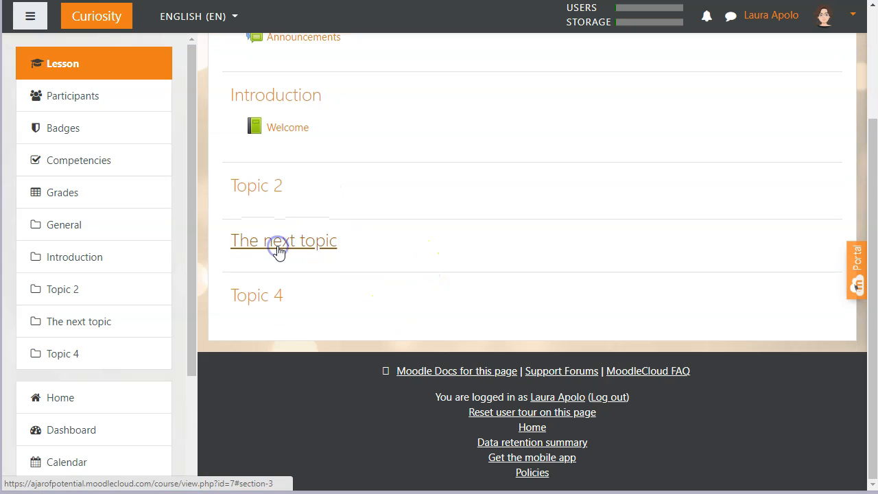
left_click(309, 103)
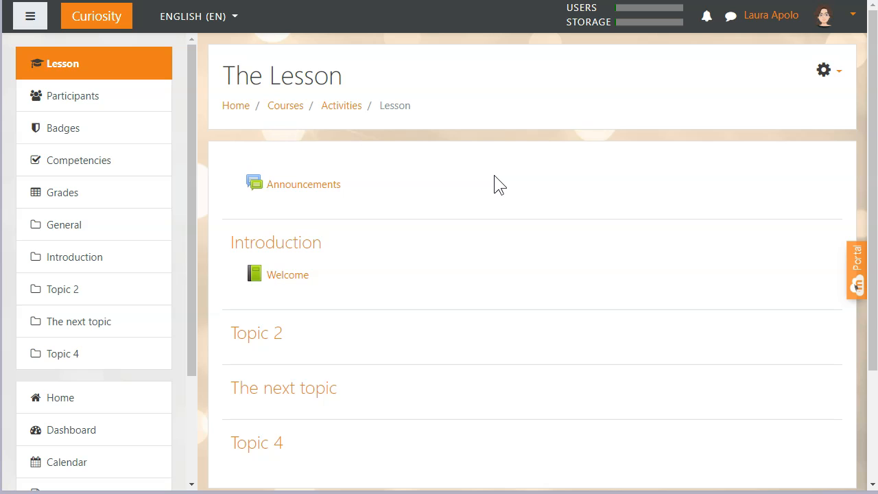
- Turn editing back on for The Lesson course
left_click(824, 70)
left_click(806, 117)
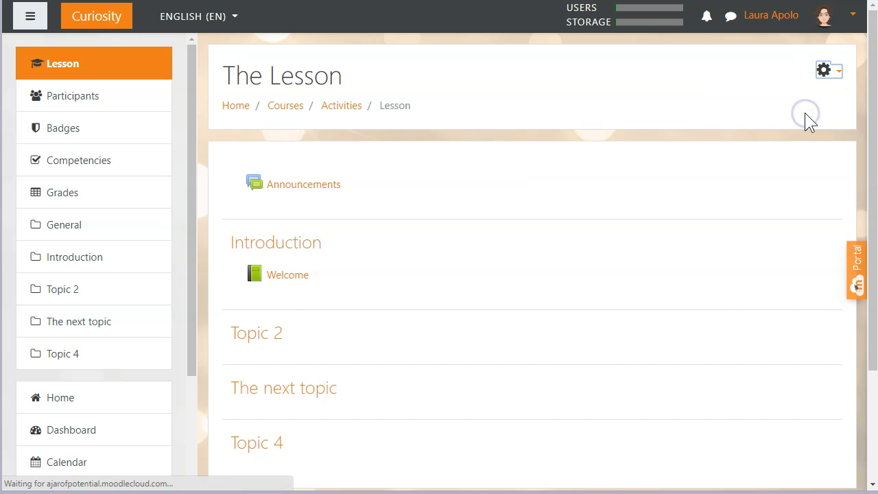